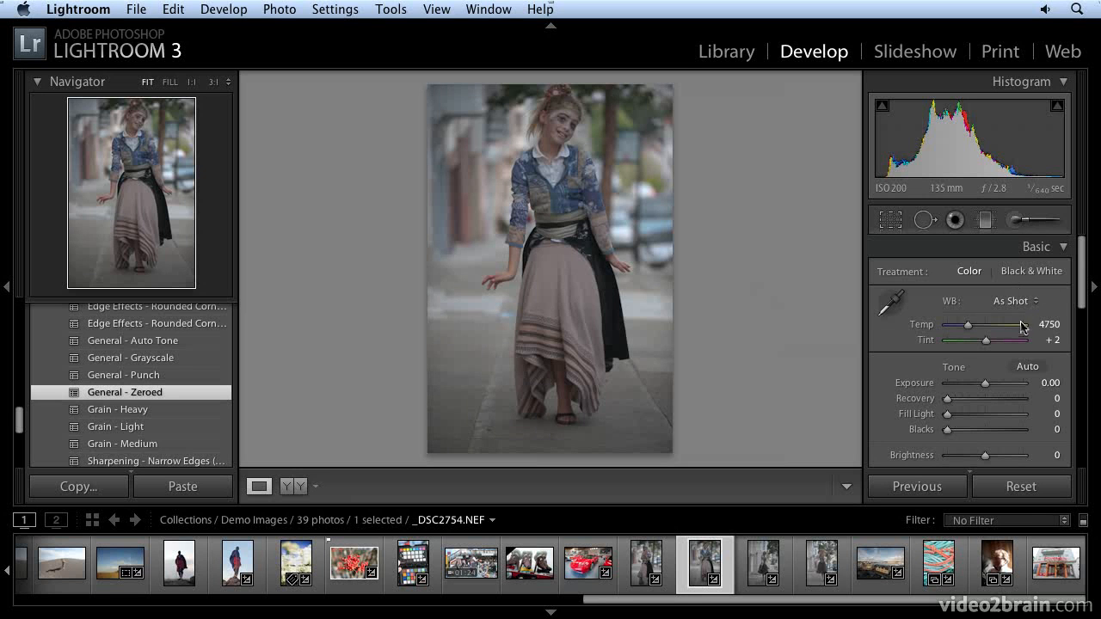
Auto-tone the street portrait (Exposure +0.10, Brightness +30, Contrast +50, Blacks 4) and add −14 post-crop vignetting.
click(1028, 367)
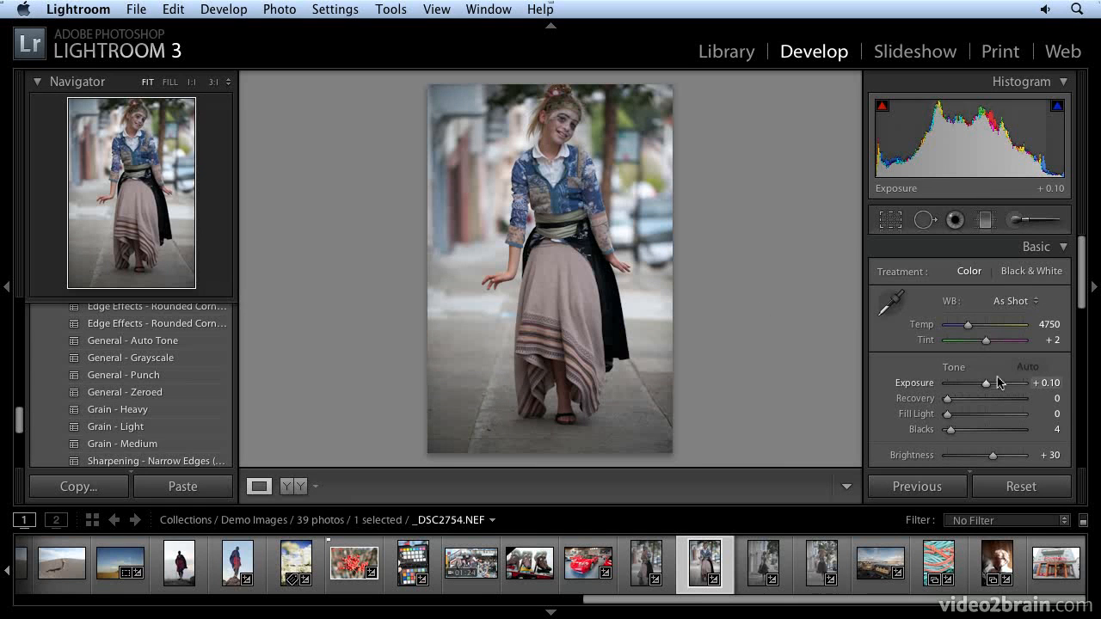
scroll(998, 380, down, 2)
scroll(998, 380, down, 10)
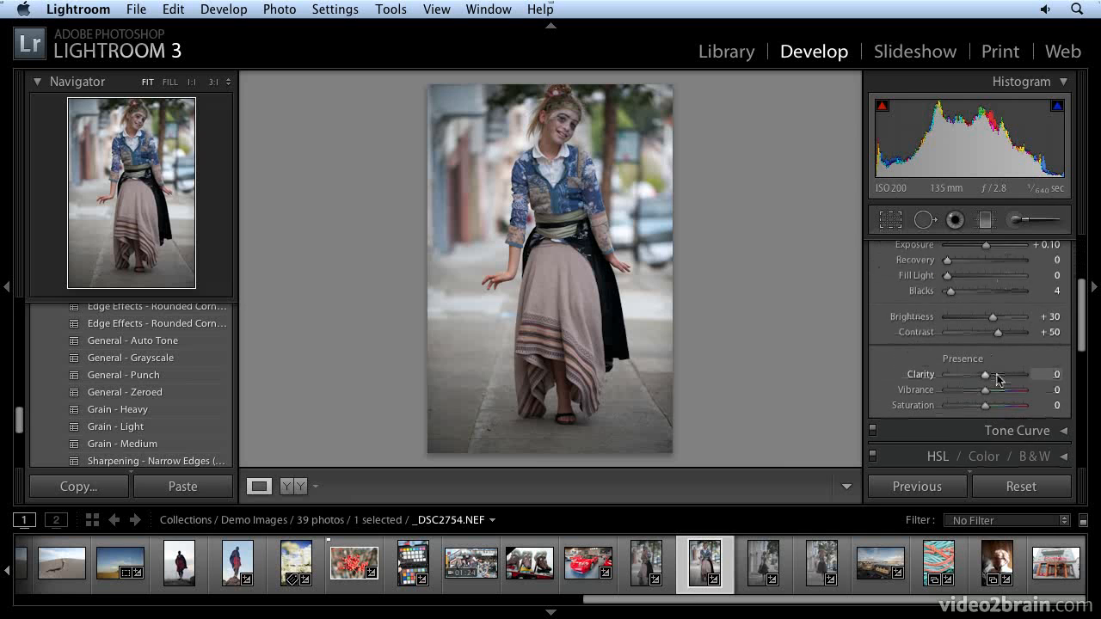
drag(985, 406, 981, 408)
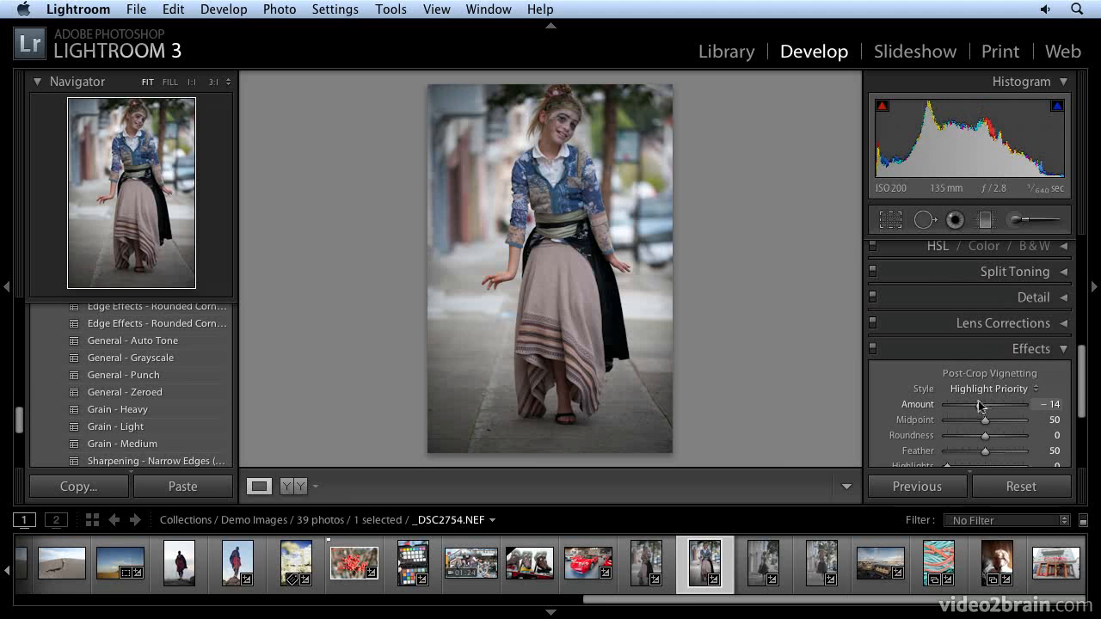
scroll(922, 359, up, 4)
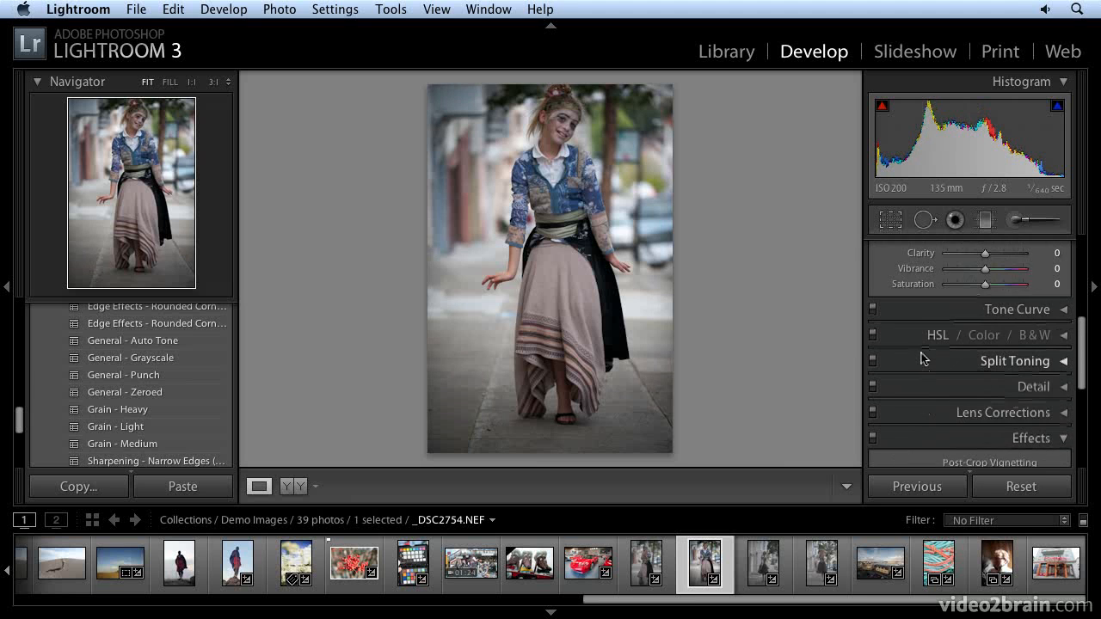
scroll(922, 360, up, 8)
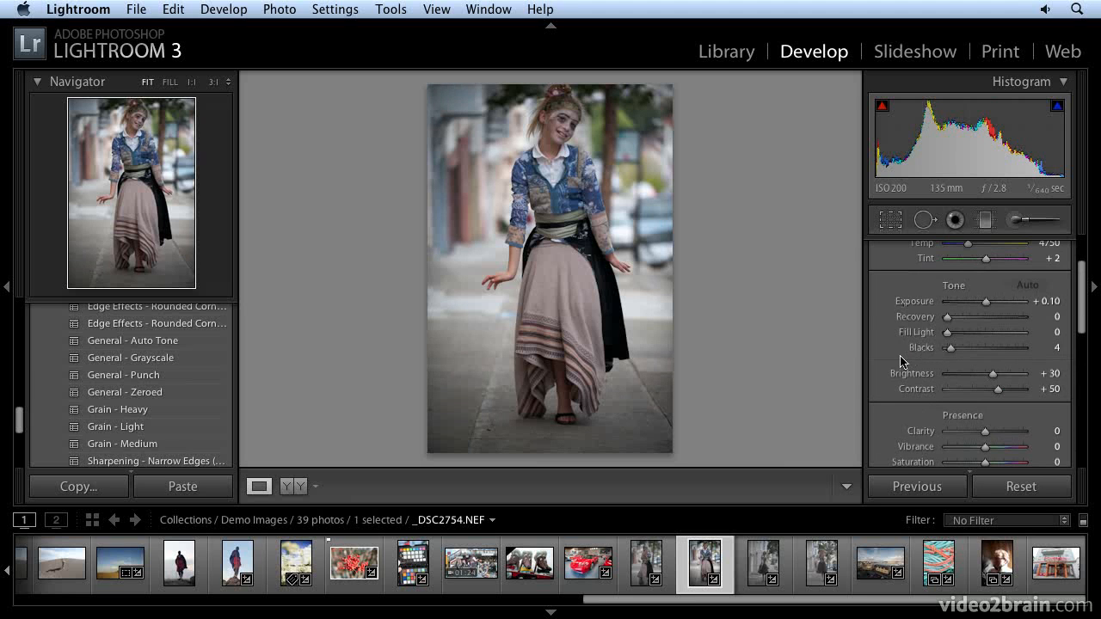
Paste the previous tone settings onto _DSC2752 with Previous, then move to _DSC2767.
click(643, 574)
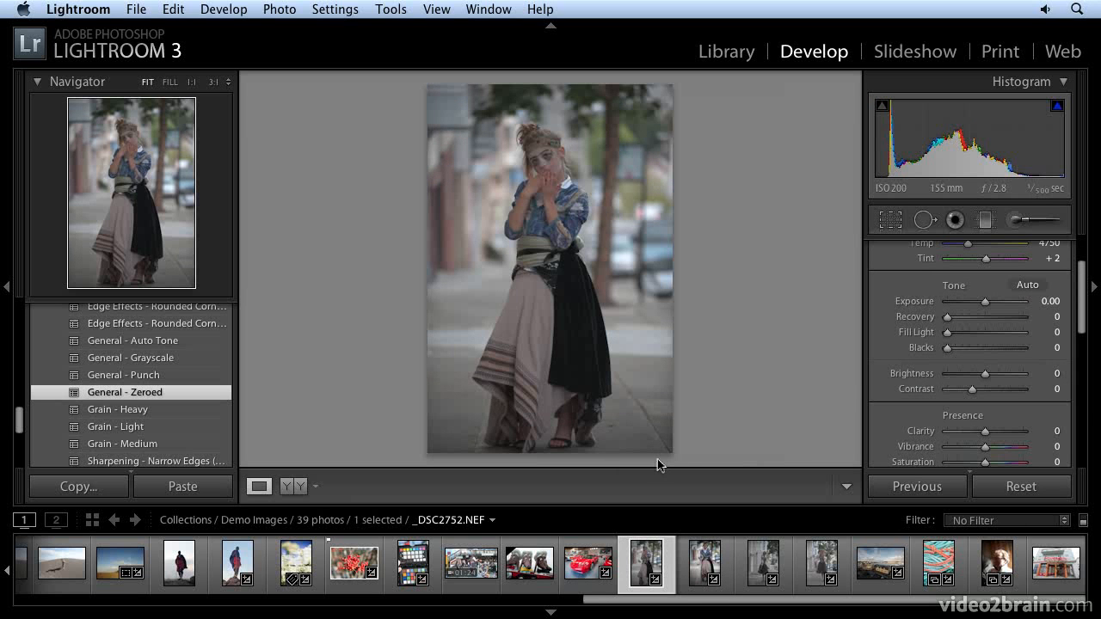
click(916, 487)
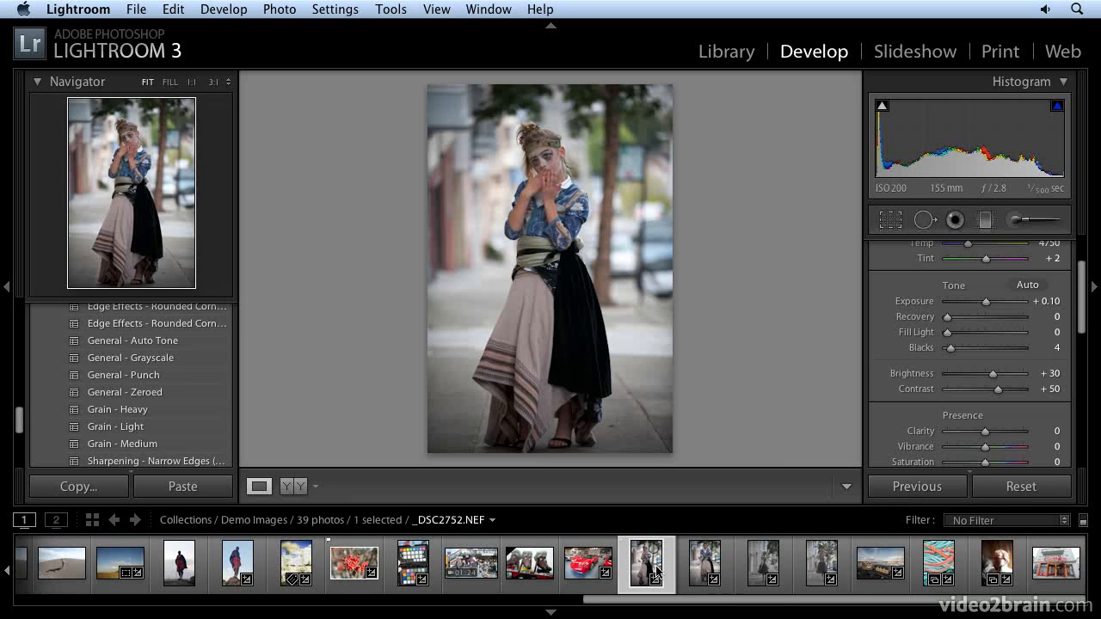
click(763, 566)
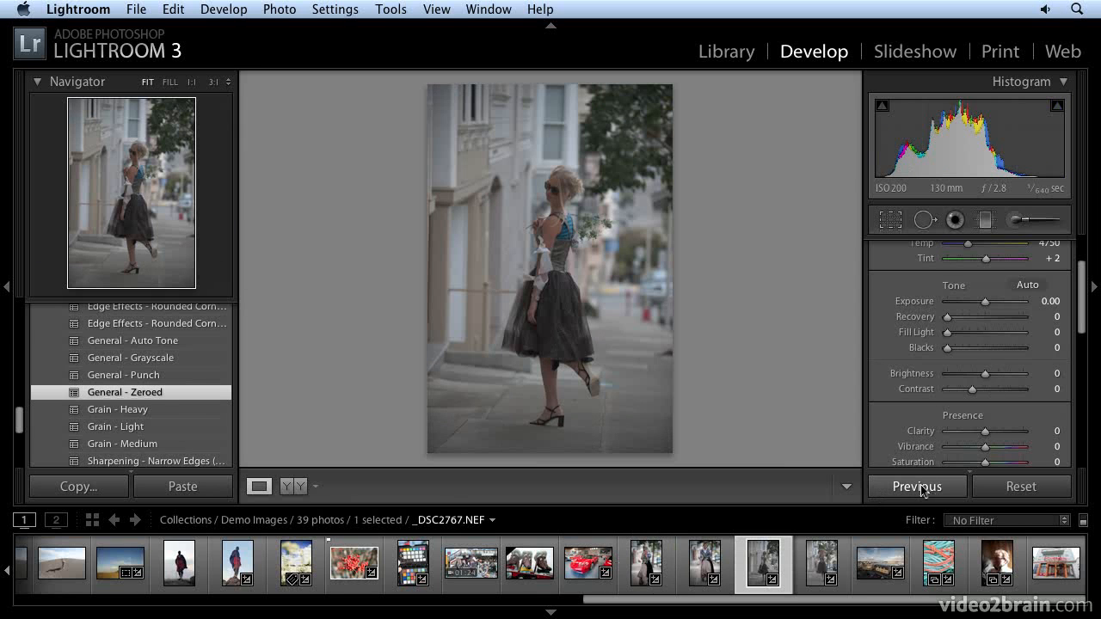
Give _DSC2767 the previous settings plus Clarity −55, paste onto _DSC2775, then apply General - Zeroed.
click(920, 489)
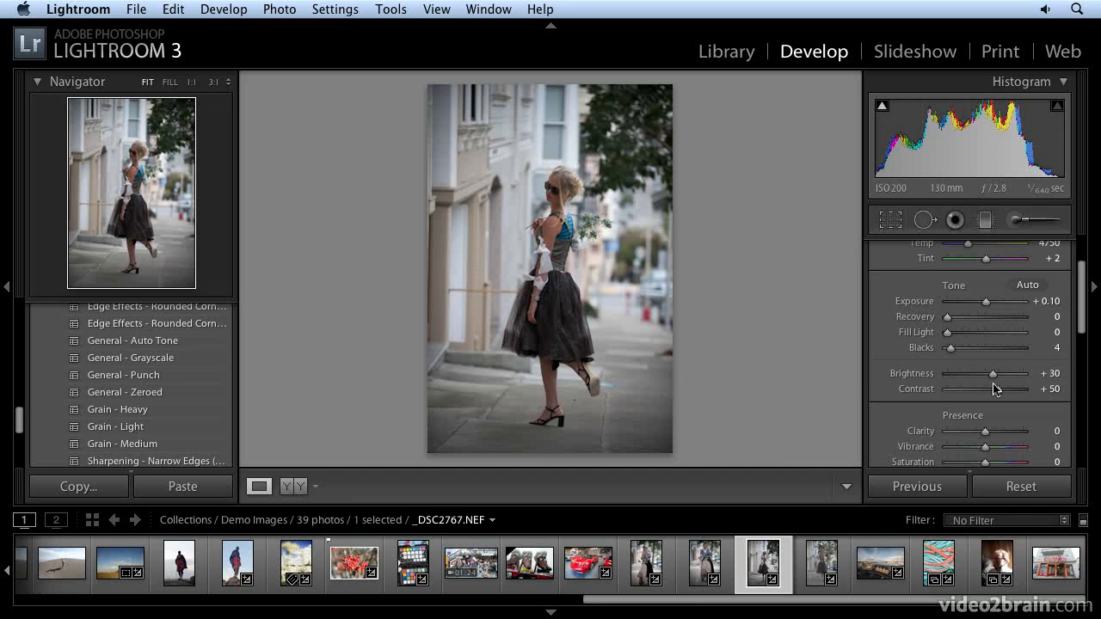
drag(985, 431, 963, 439)
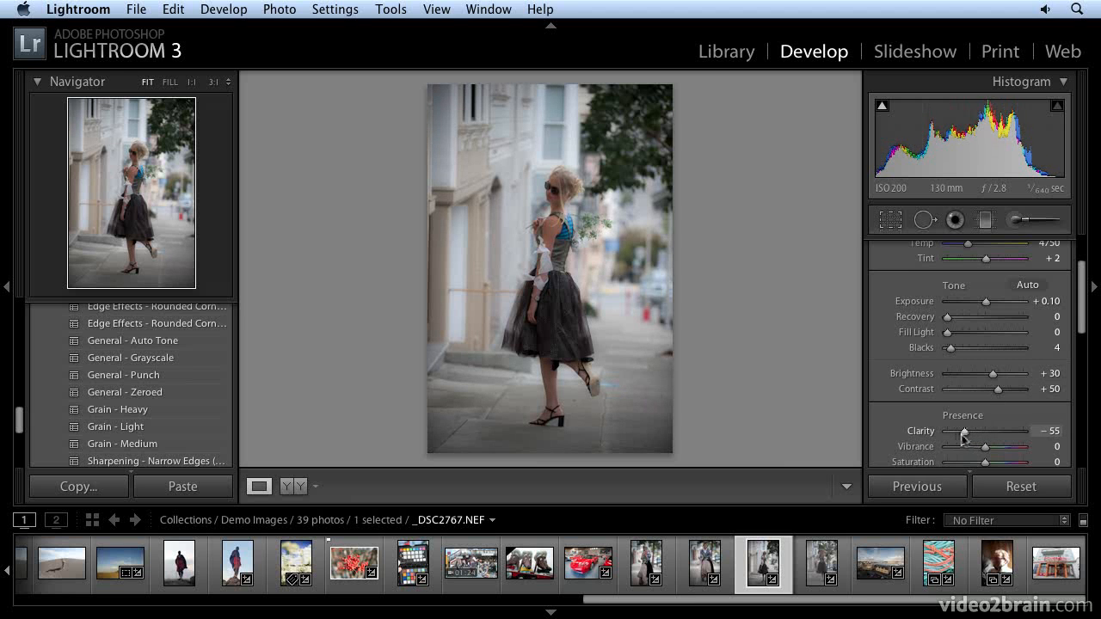
click(826, 571)
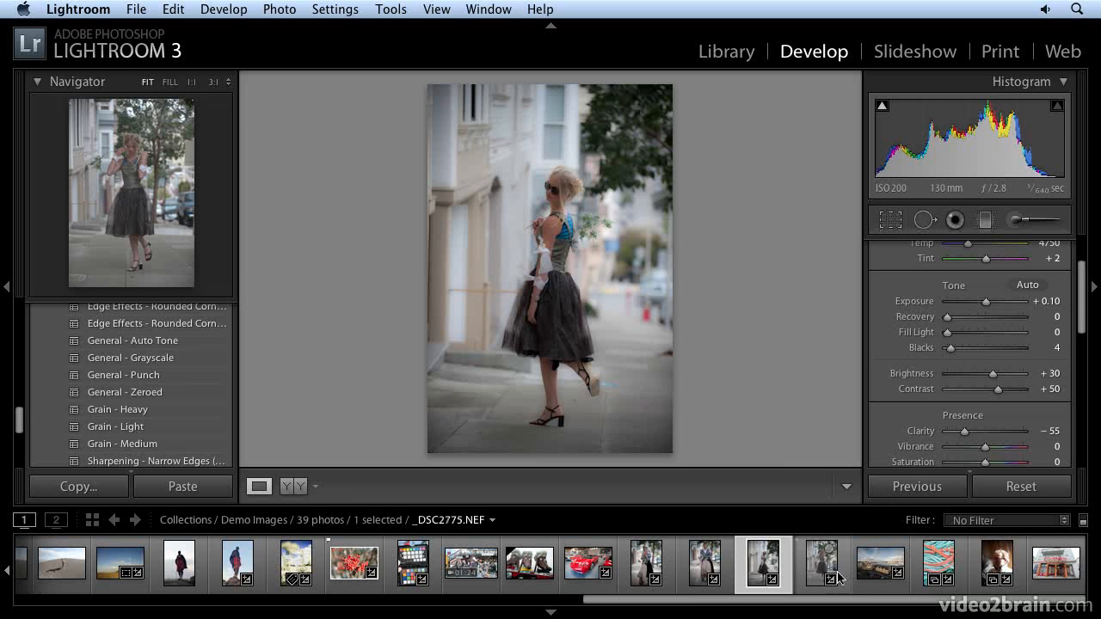
click(919, 487)
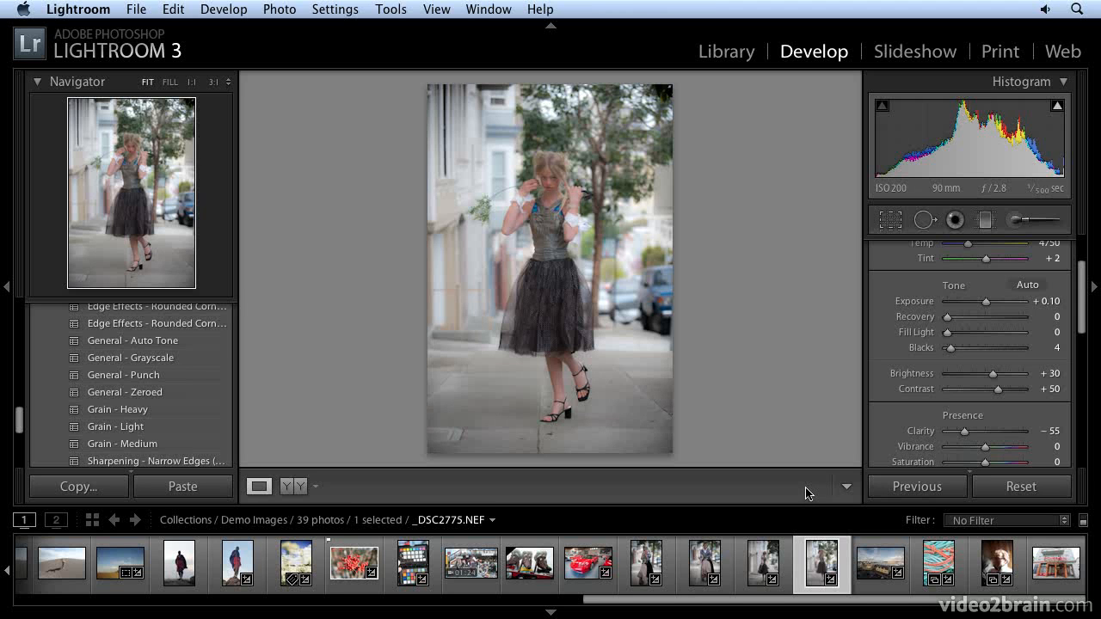
key(shift)
click(156, 399)
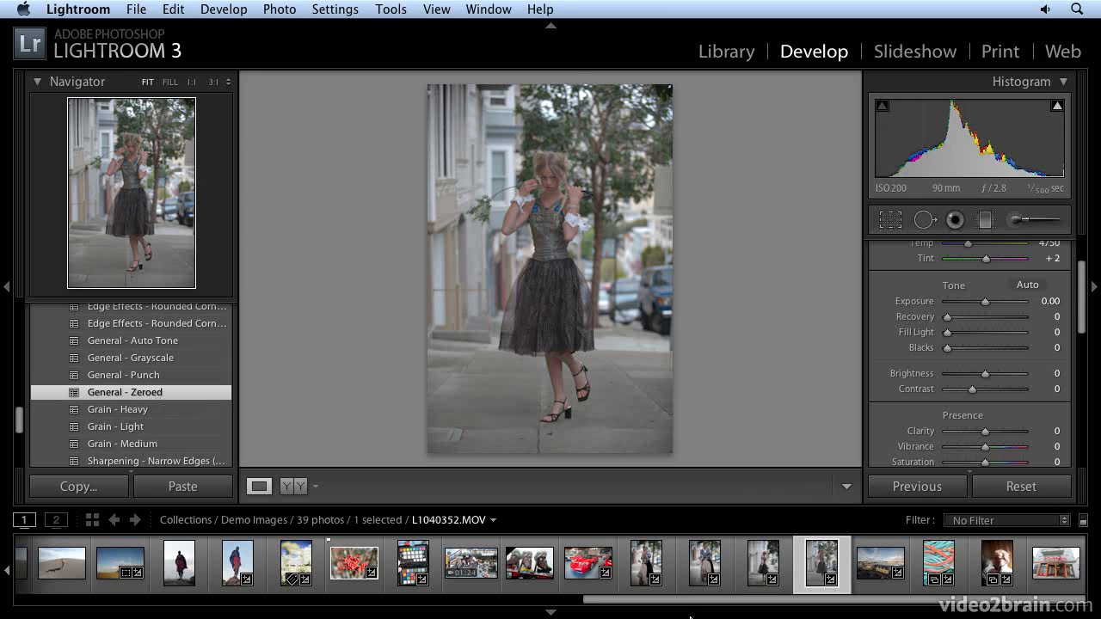
Reset _DSC2752 and the neighbouring photo to zero with the General - Zeroed preset.
click(700, 572)
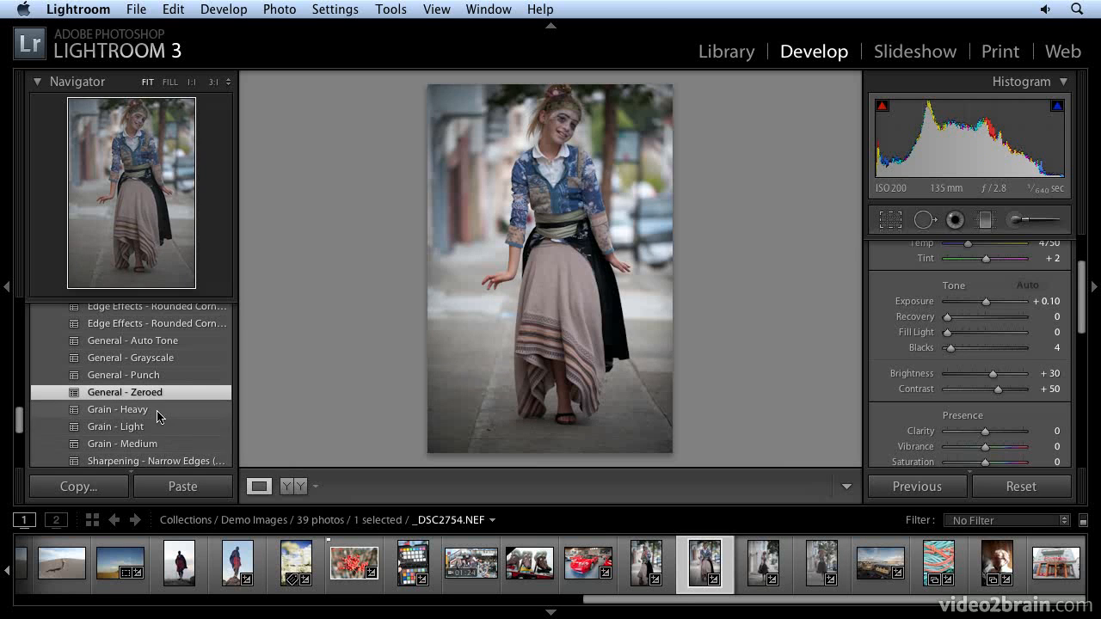
click(154, 396)
click(651, 572)
click(142, 395)
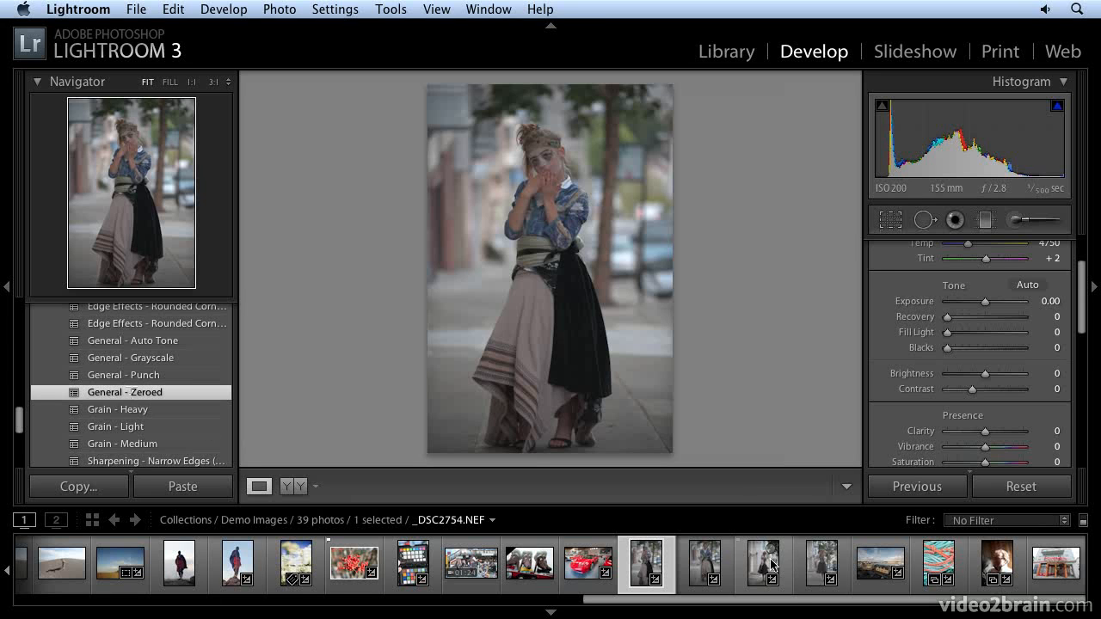
On _DSC2754, re-apply auto tone, add −25 post-crop vignetting and set Clarity to −27.
click(704, 564)
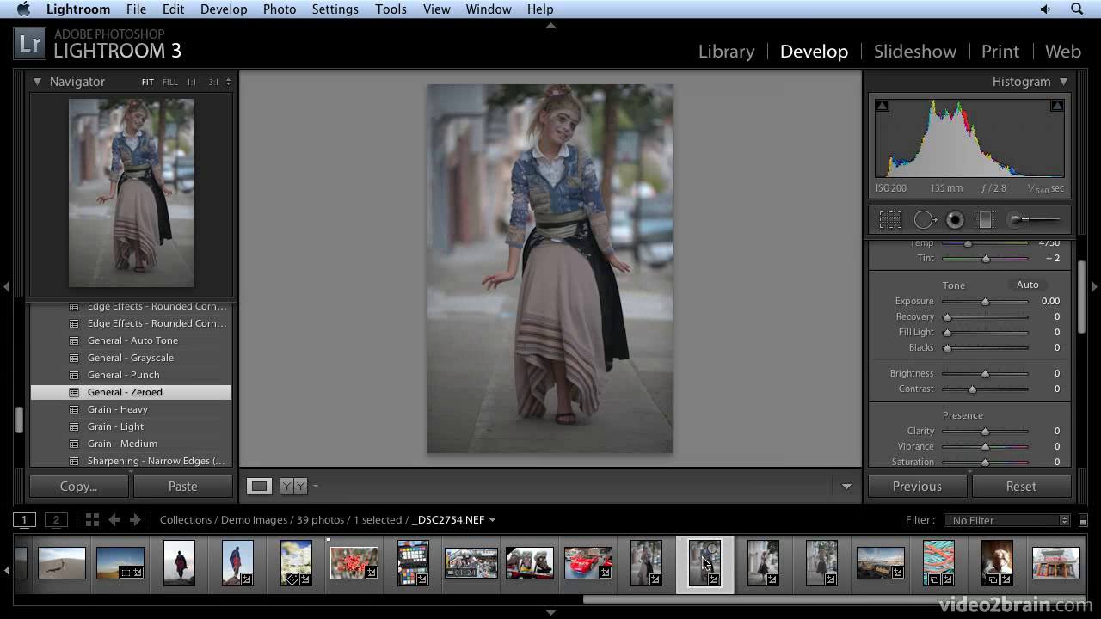
click(1034, 296)
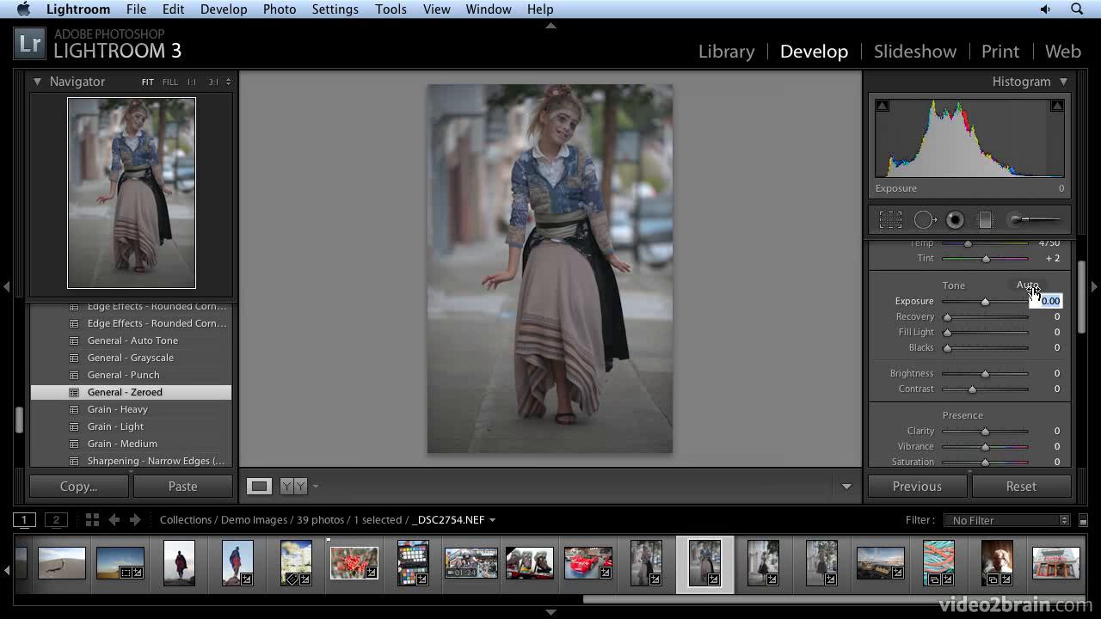
click(1028, 286)
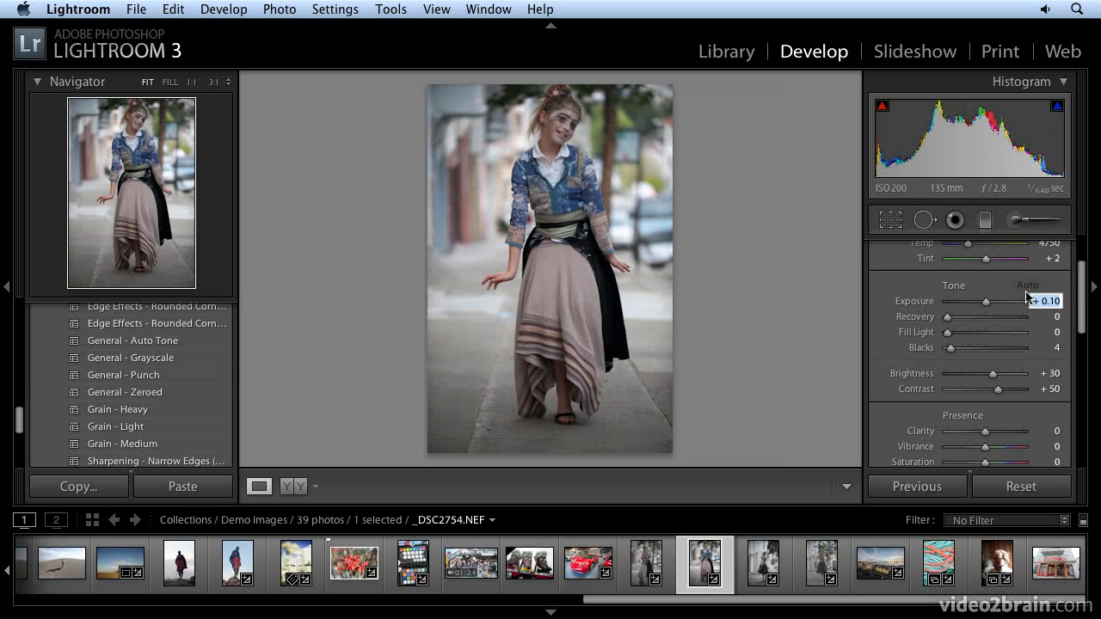
scroll(949, 382, down, 10)
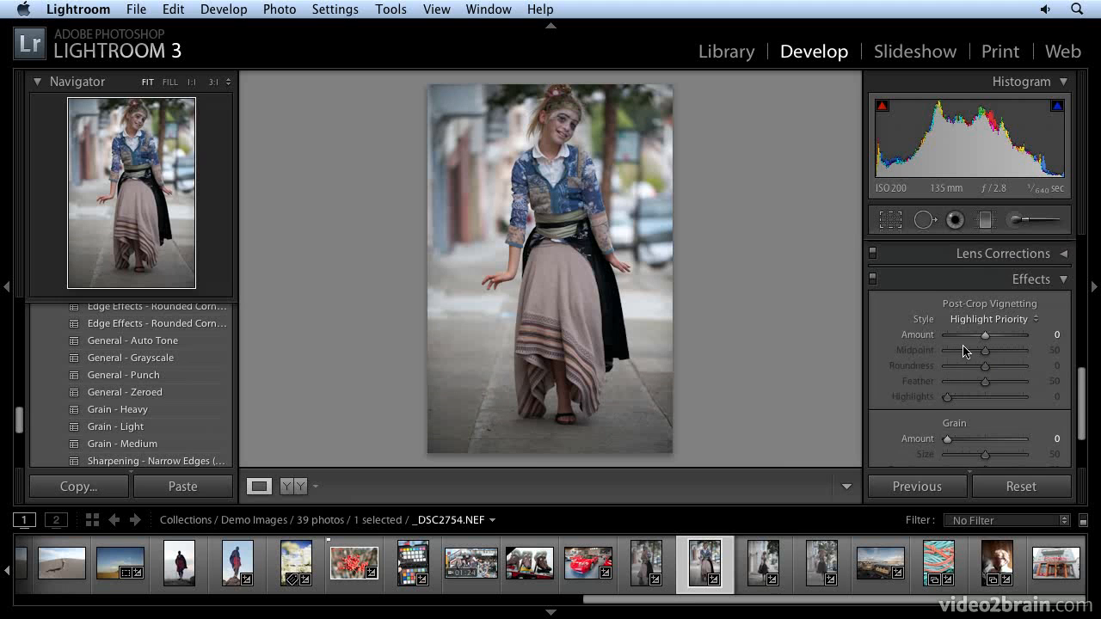
drag(962, 341, 977, 339)
scroll(978, 348, up, 10)
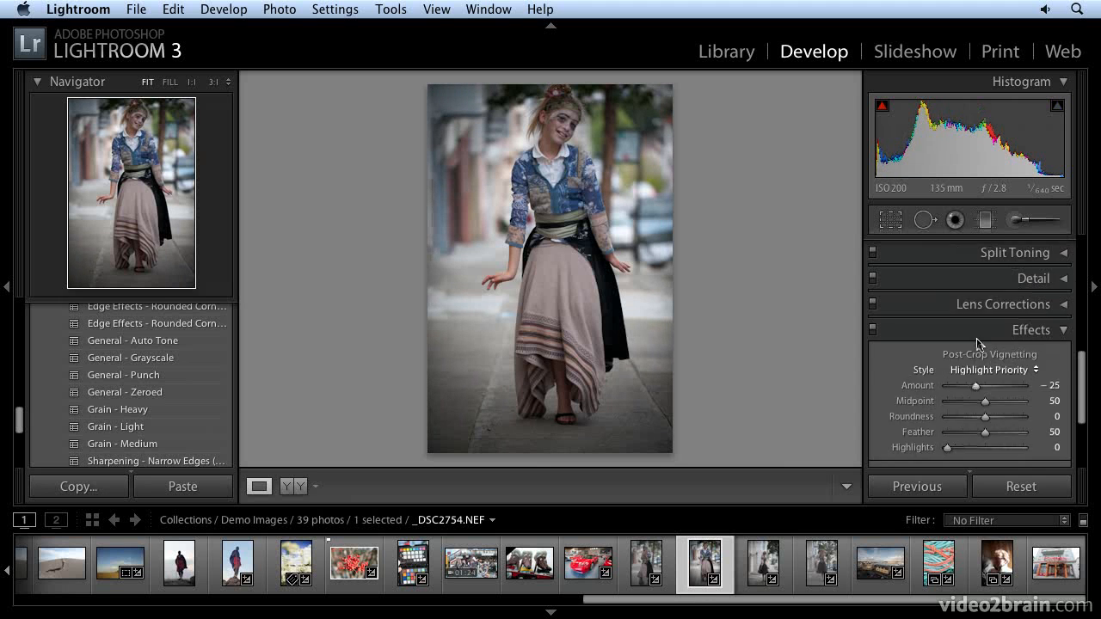
scroll(980, 362, down, 2)
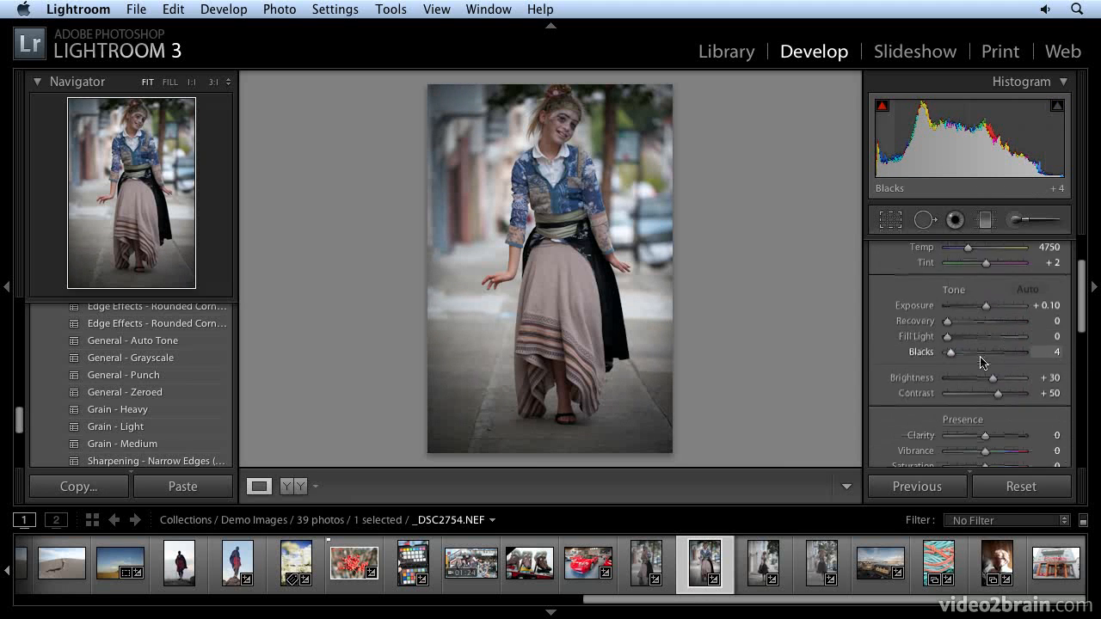
drag(985, 411, 971, 413)
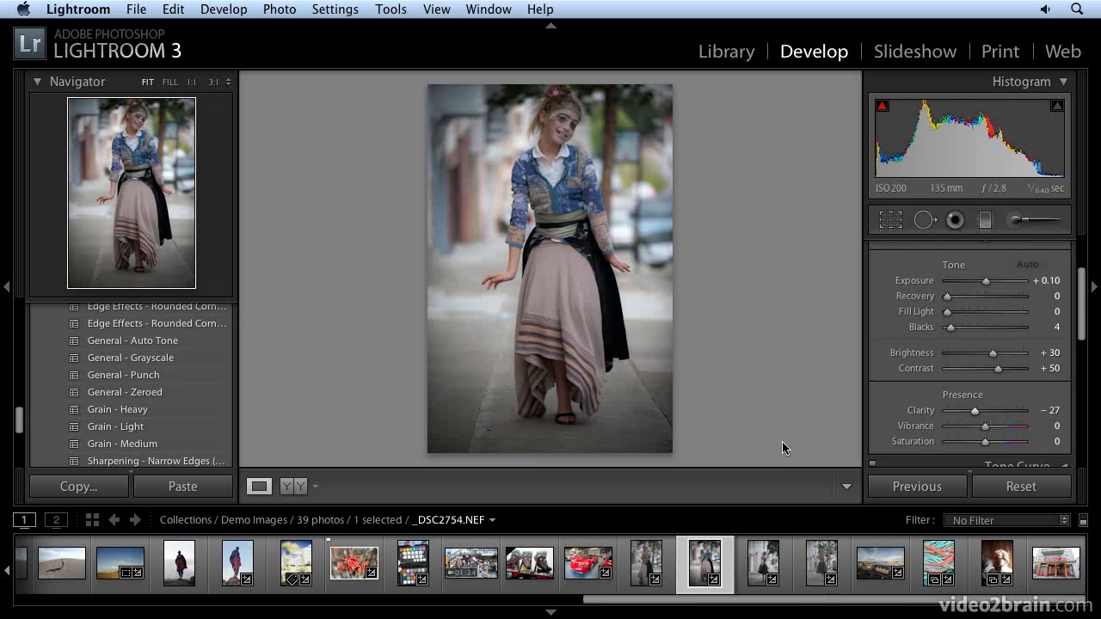
Copy all of _DSC2754's develop settings, paste them onto _DSC2752, and switch to Grid view.
click(94, 493)
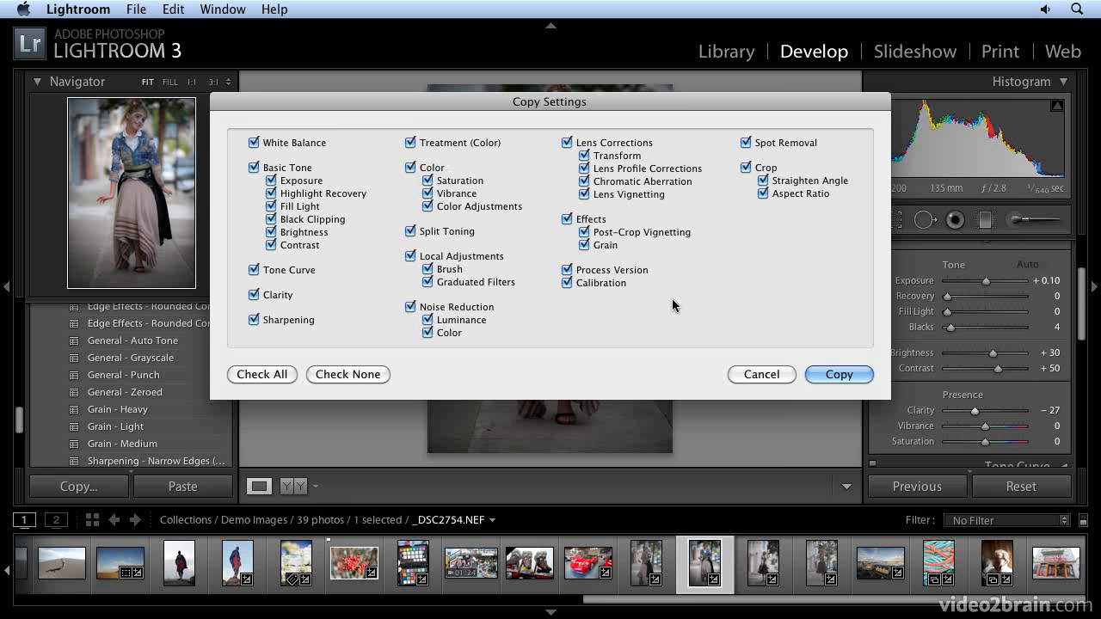
click(840, 374)
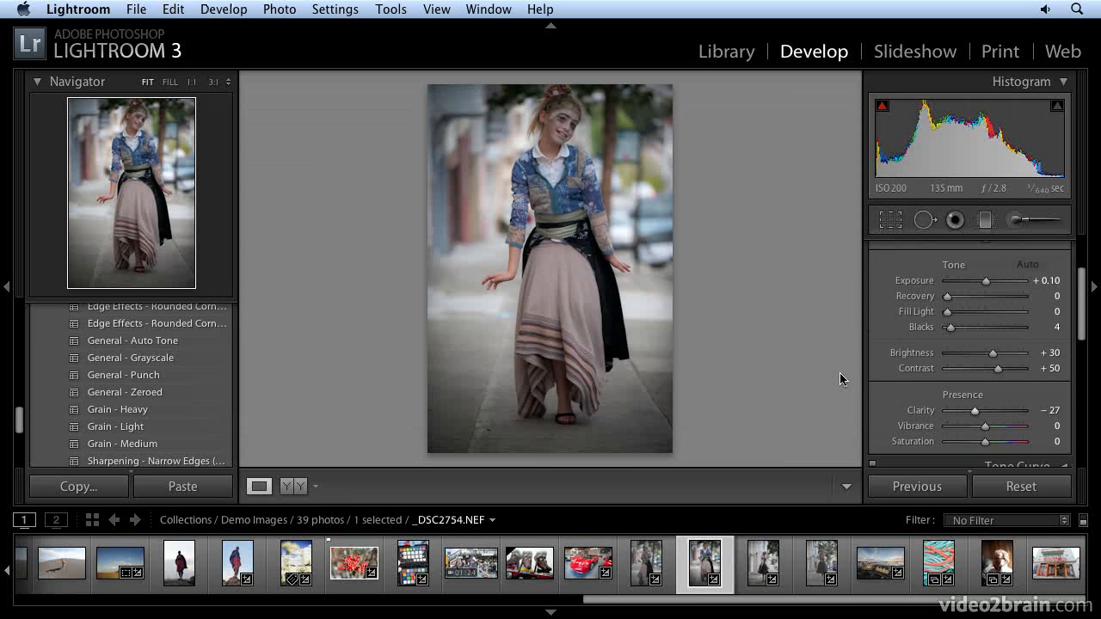
click(645, 564)
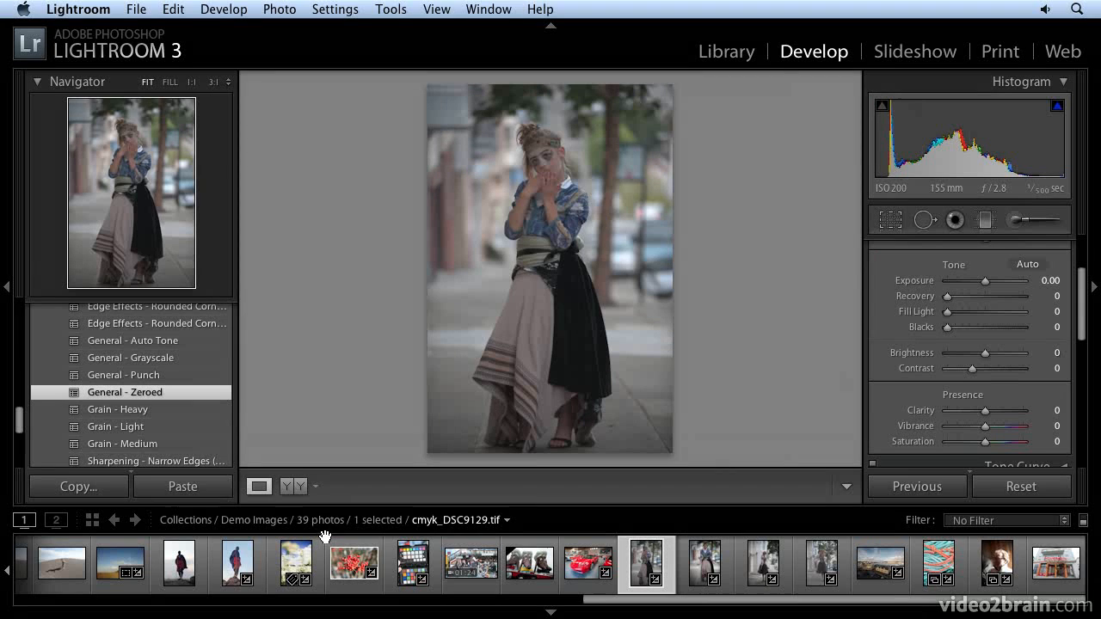
click(195, 487)
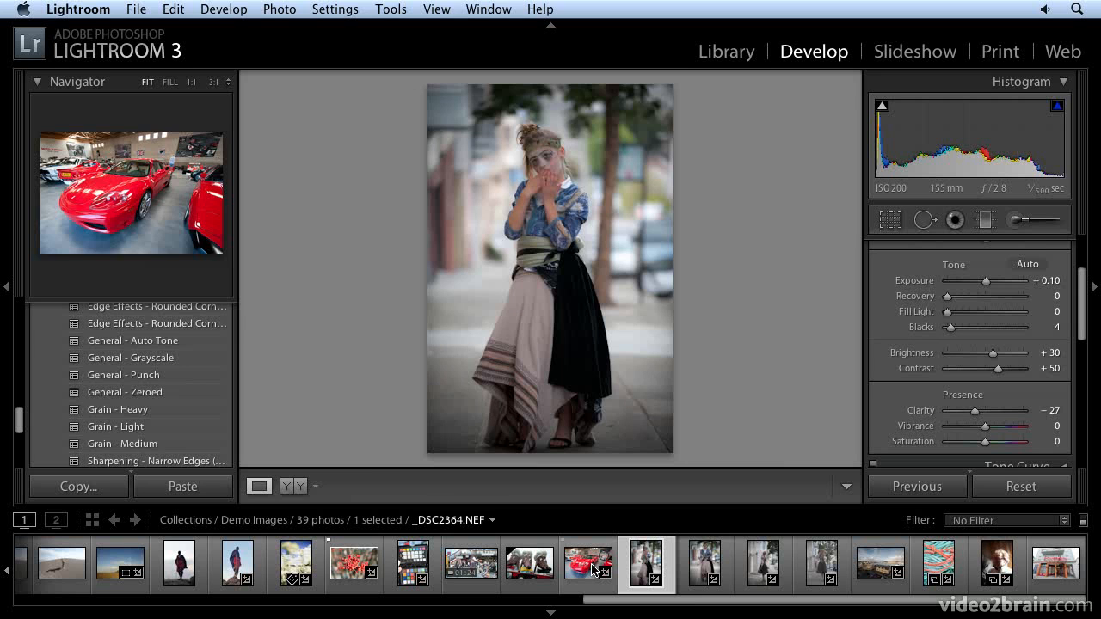
key(g)
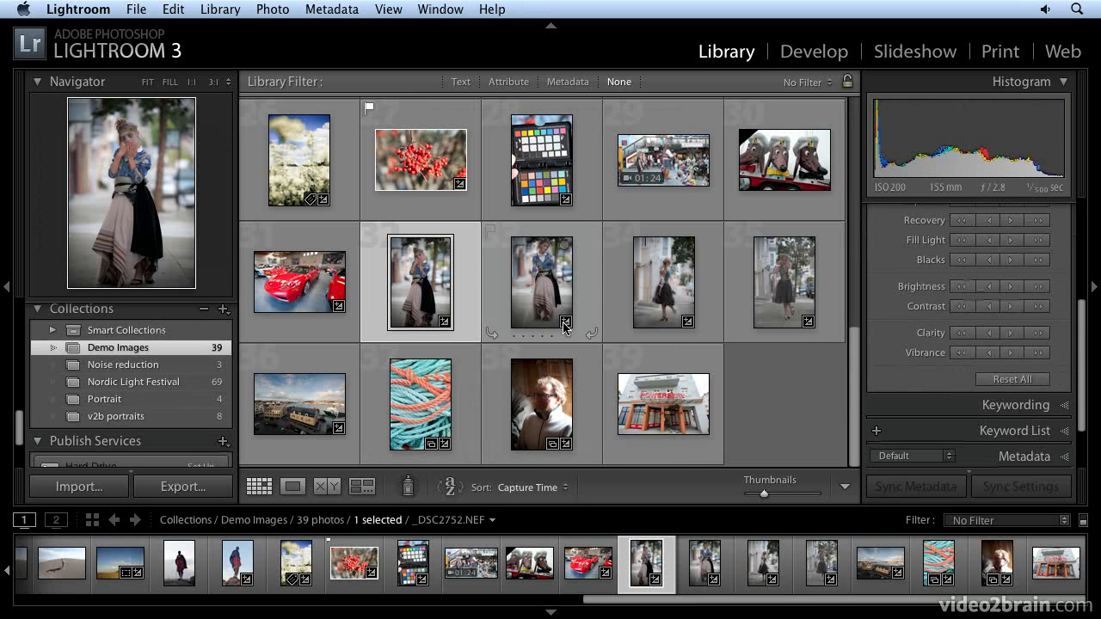
View _DSC2775 in Loupe, paste the copied settings with Cmd+Shift+V, and return to Grid.
click(663, 298)
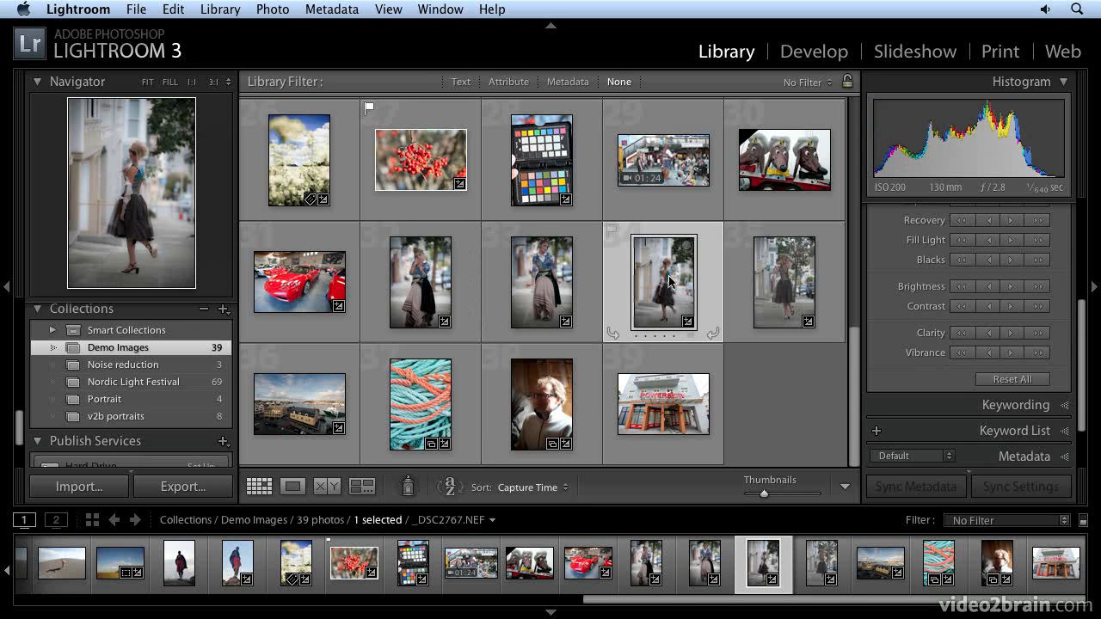
double_click(670, 281)
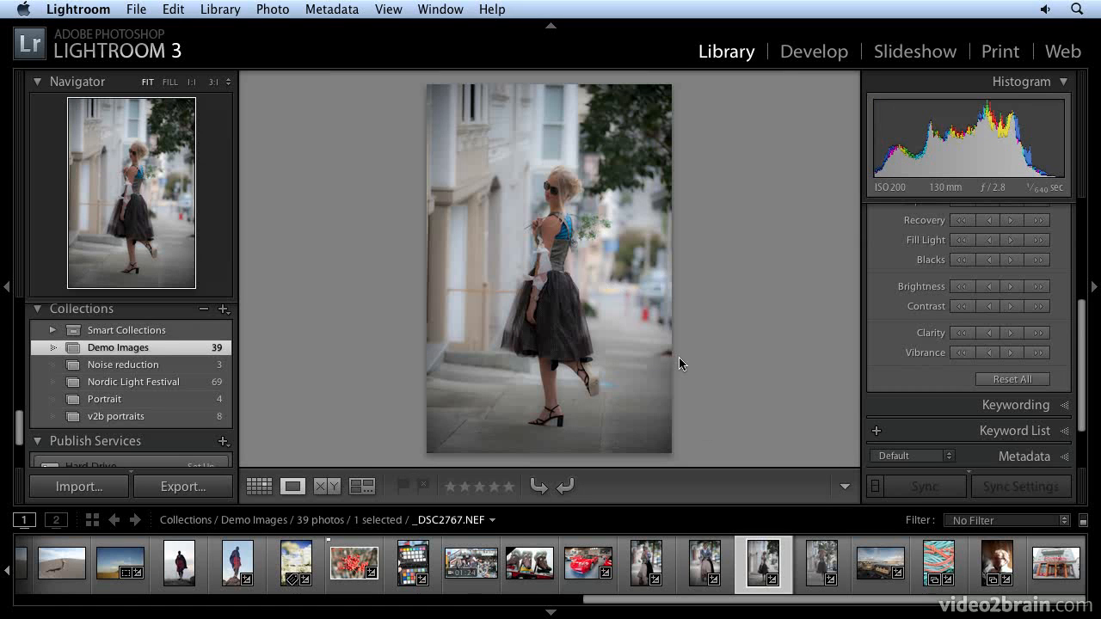
key(Right)
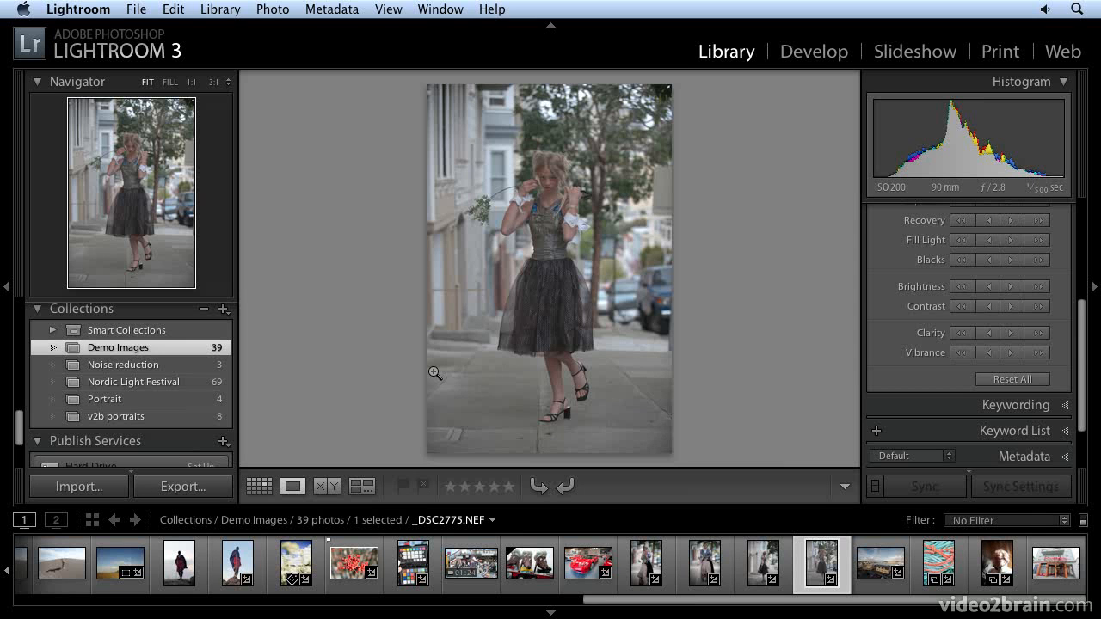
key(super+shift+v)
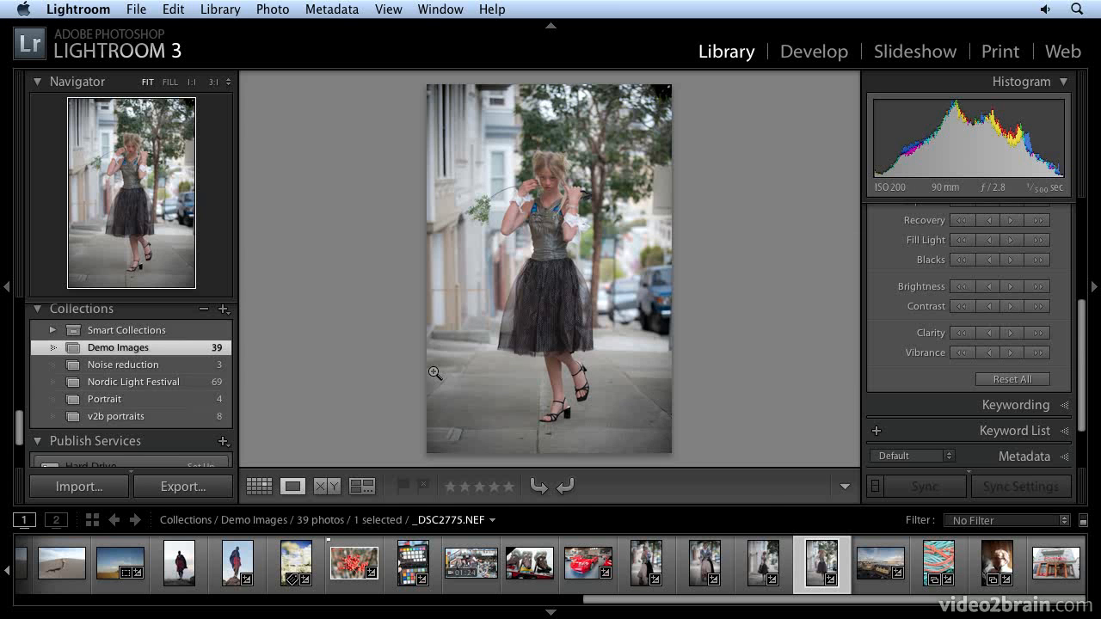
key(g)
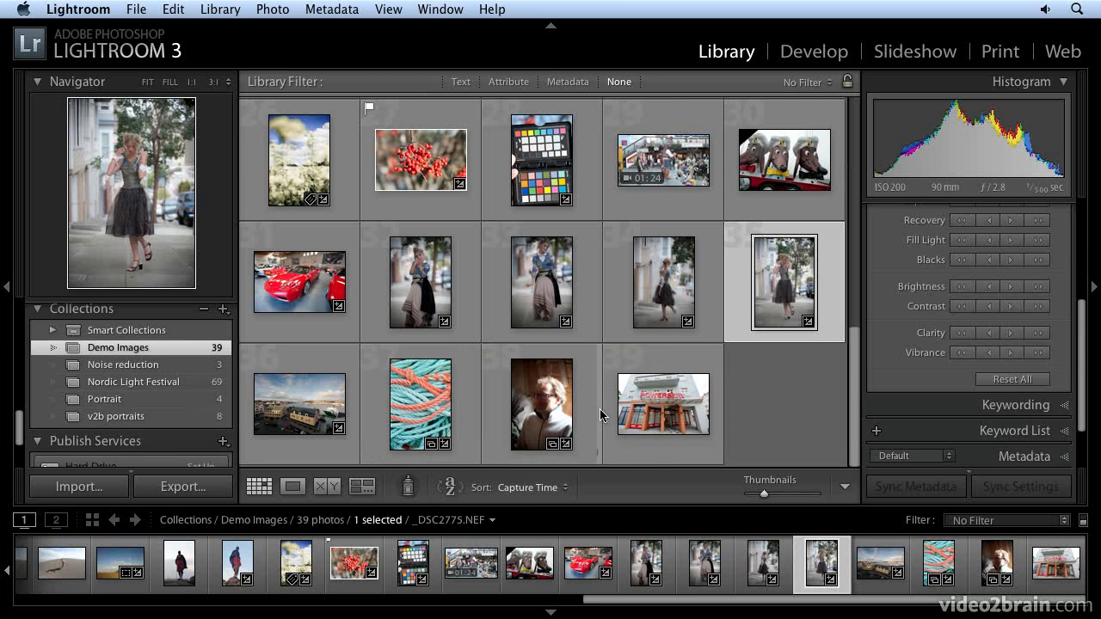
Open the Maasai photo _DSC3140 large and paste the copied settings onto it.
scroll(411, 286, up, 2)
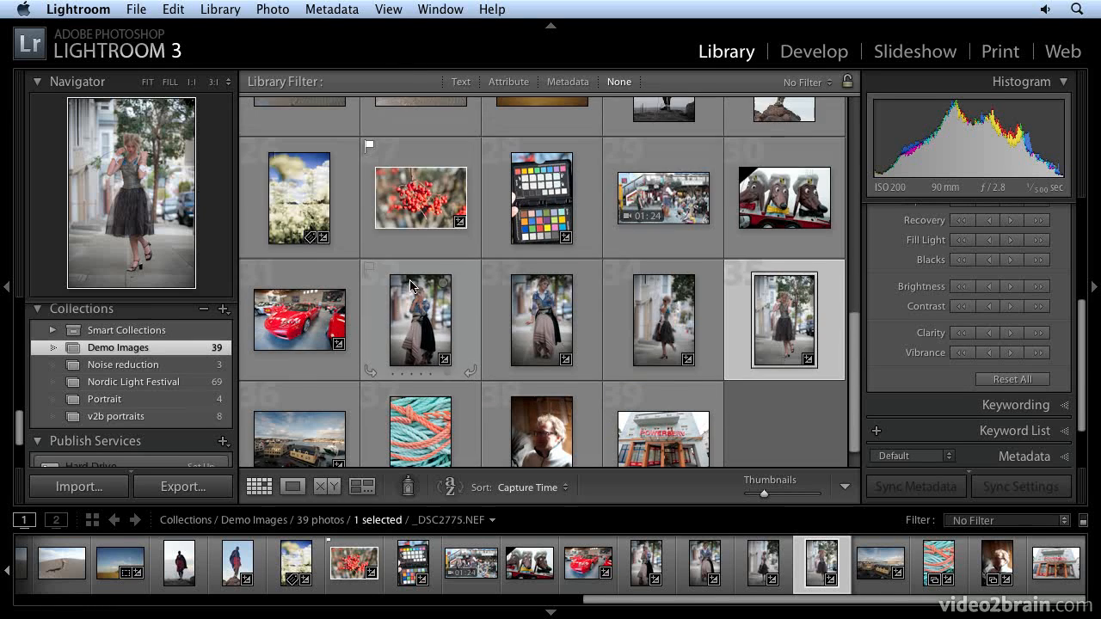
scroll(411, 286, up, 5)
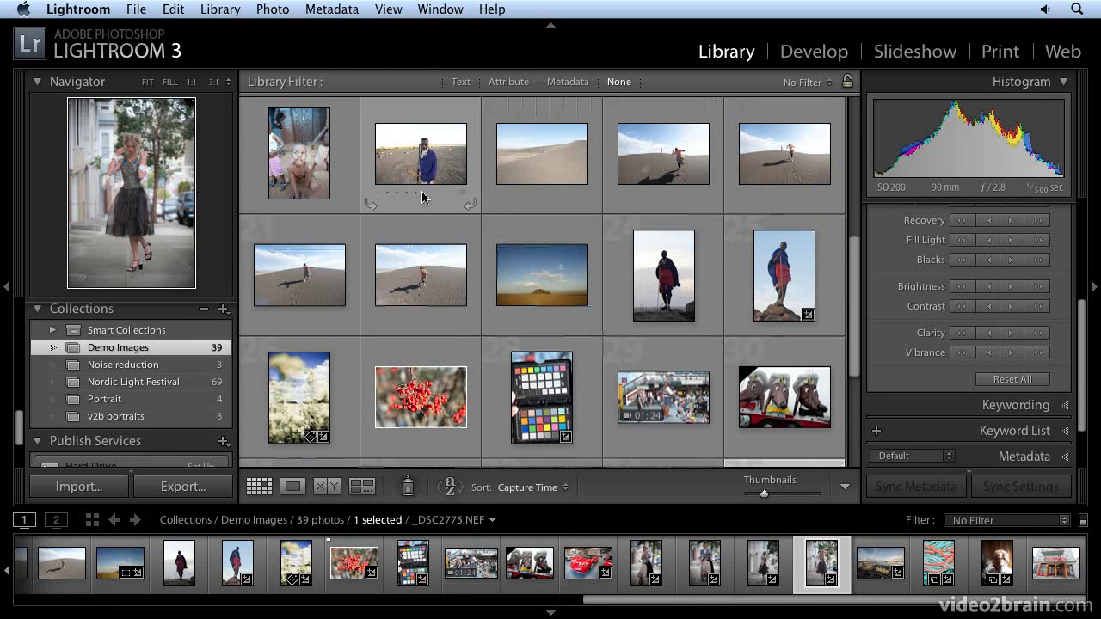
double_click(420, 173)
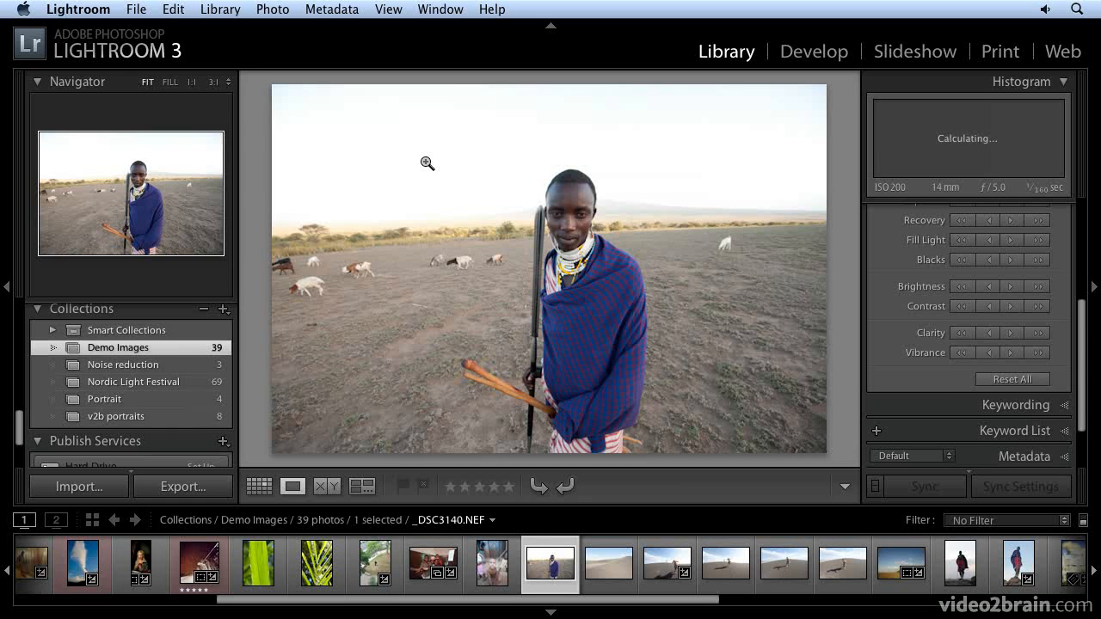
key(super+shift+v)
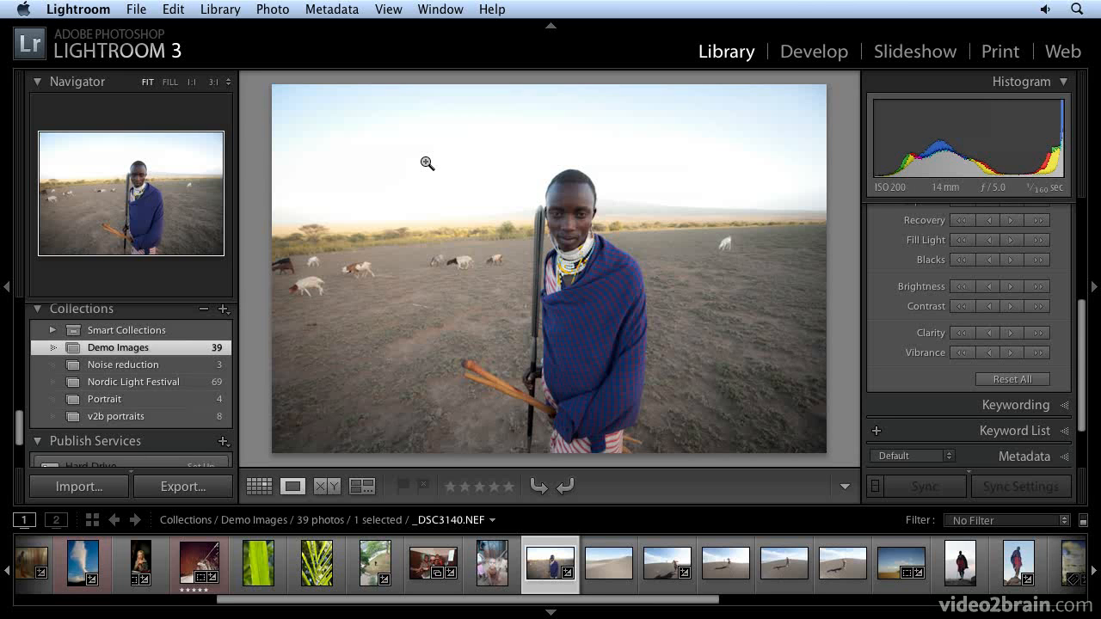
Show _DSC3140 in Develop and Shift-select it together with the two following desert photos.
click(813, 52)
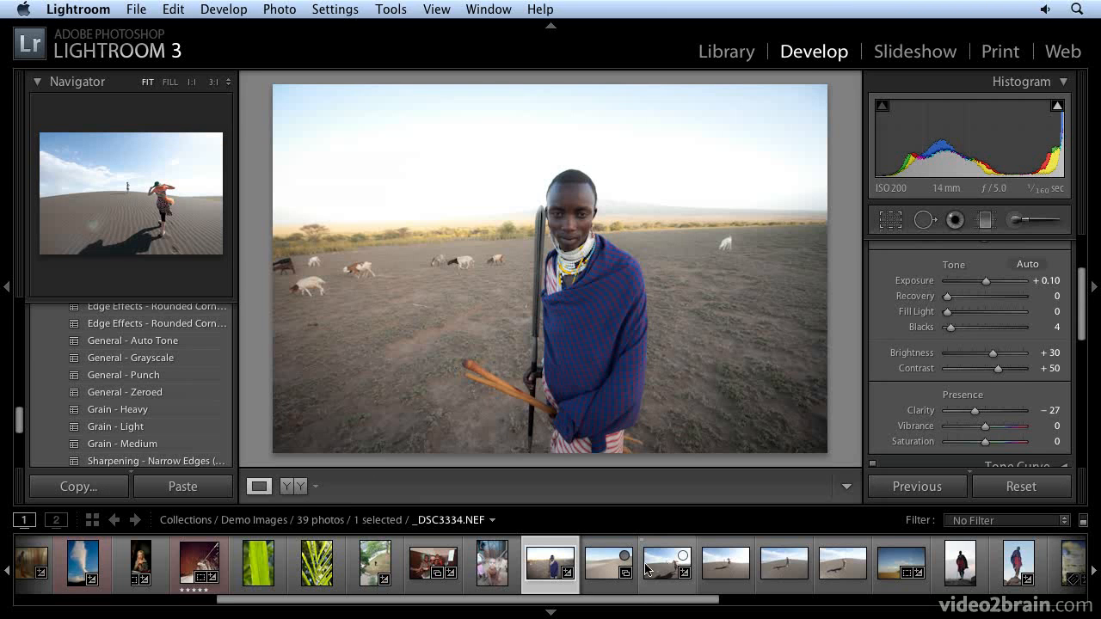
shift+click(646, 567)
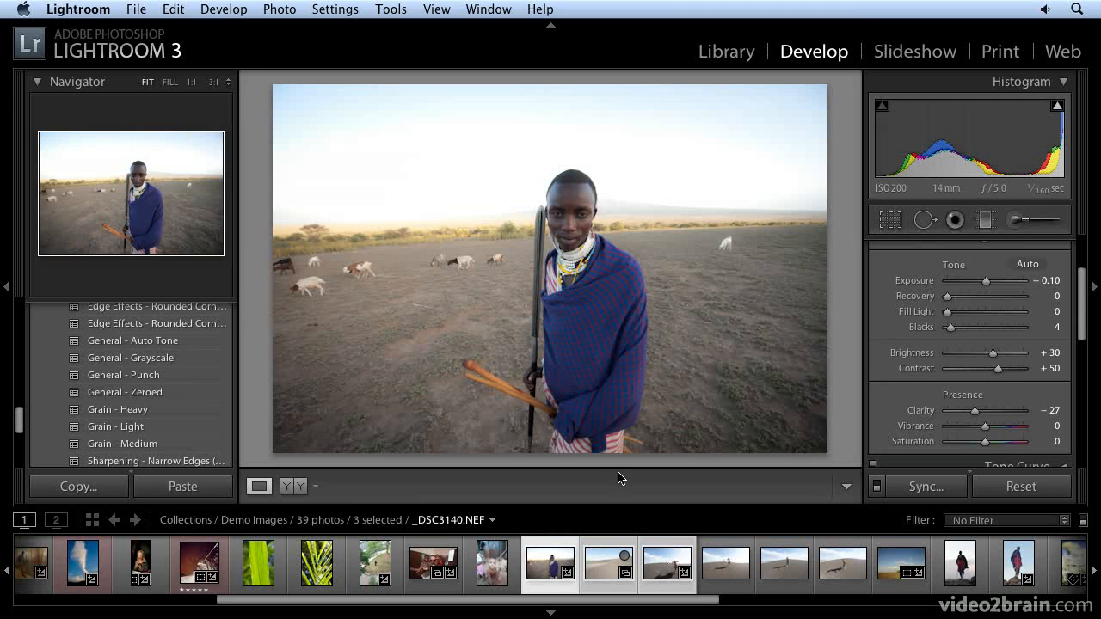